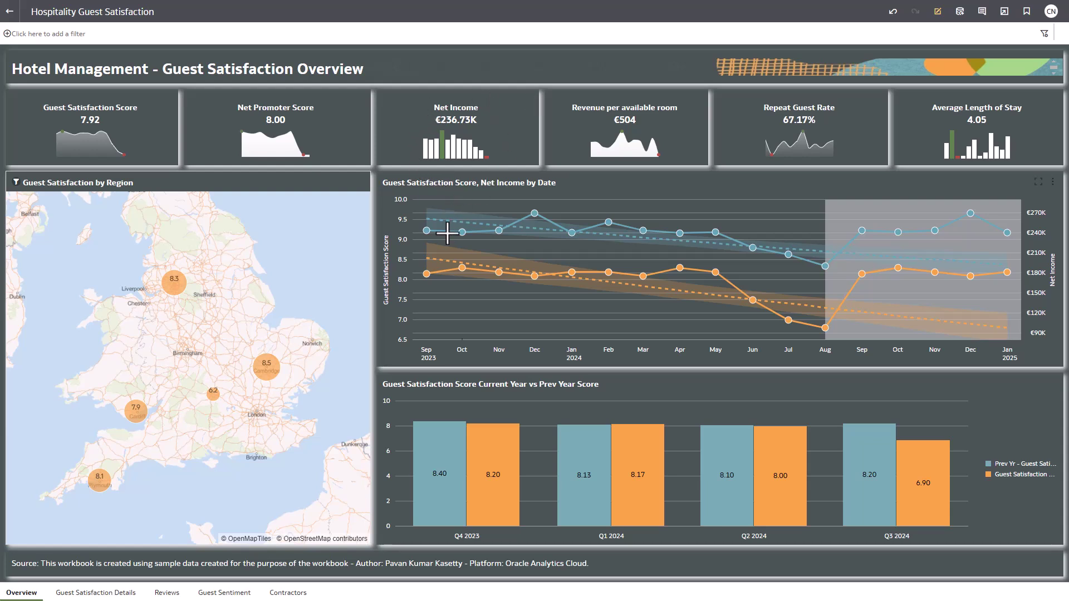
# Filter the overview by the Oxford region on the map and enlarge the satisfaction score and net income trend chart to examine it
pyautogui.moveTo(217, 401)
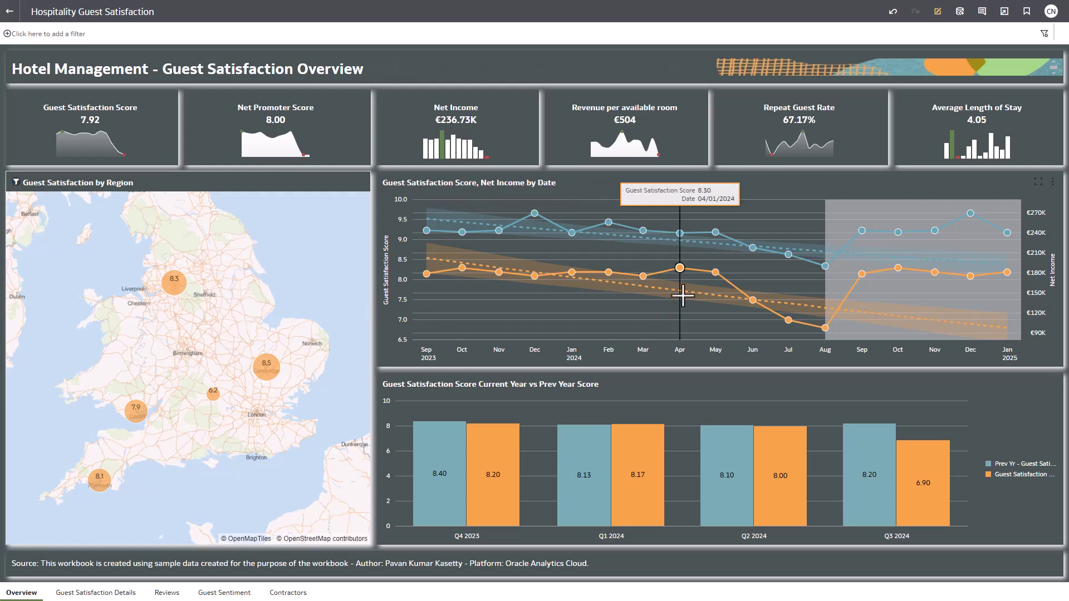
pyautogui.moveTo(715, 279)
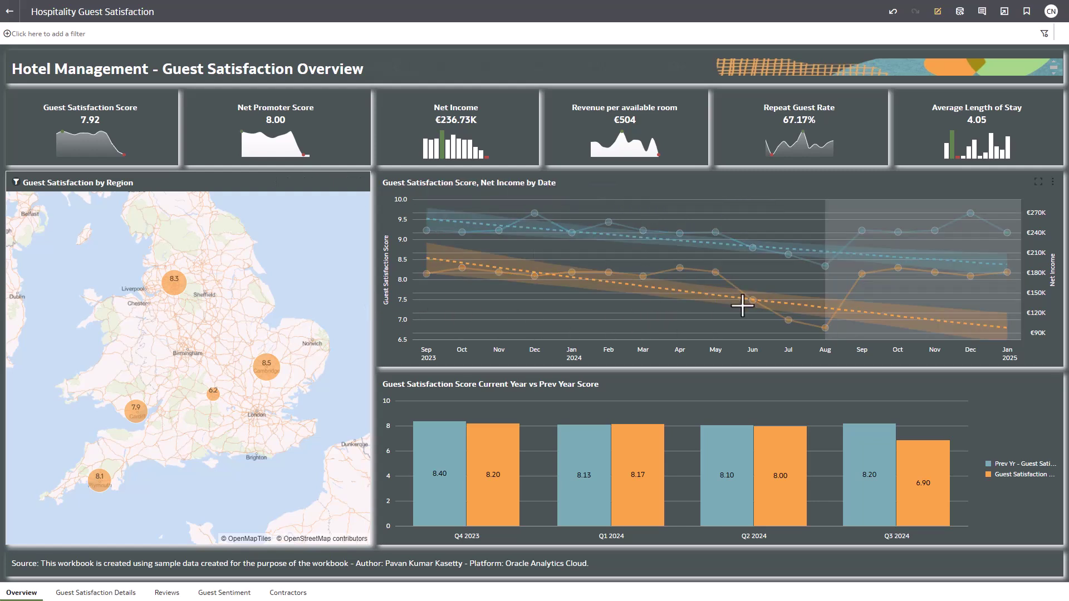
pyautogui.moveTo(755, 306)
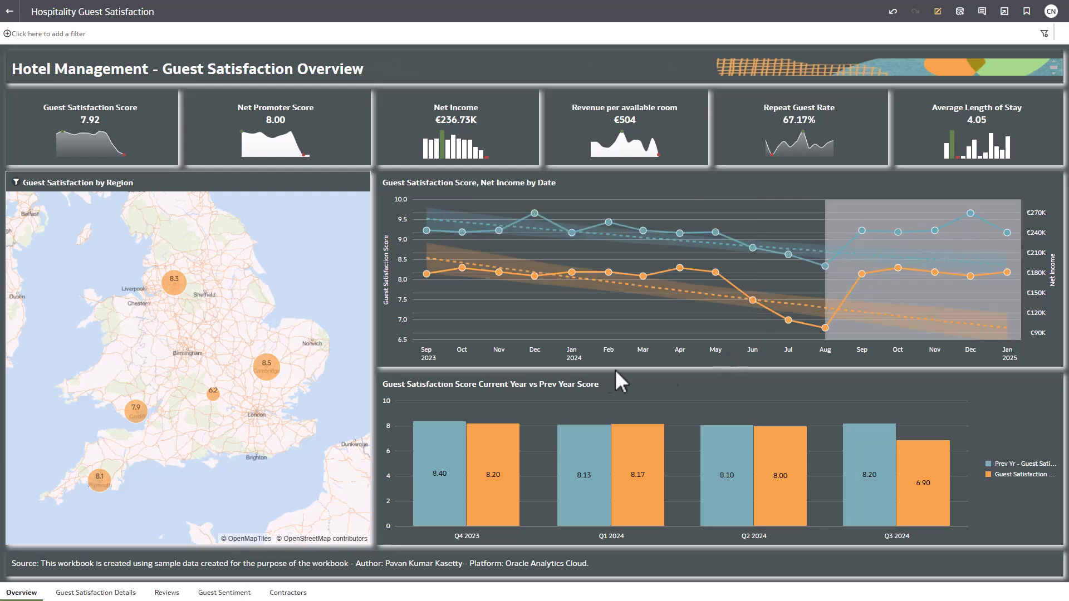
pyautogui.click(213, 396)
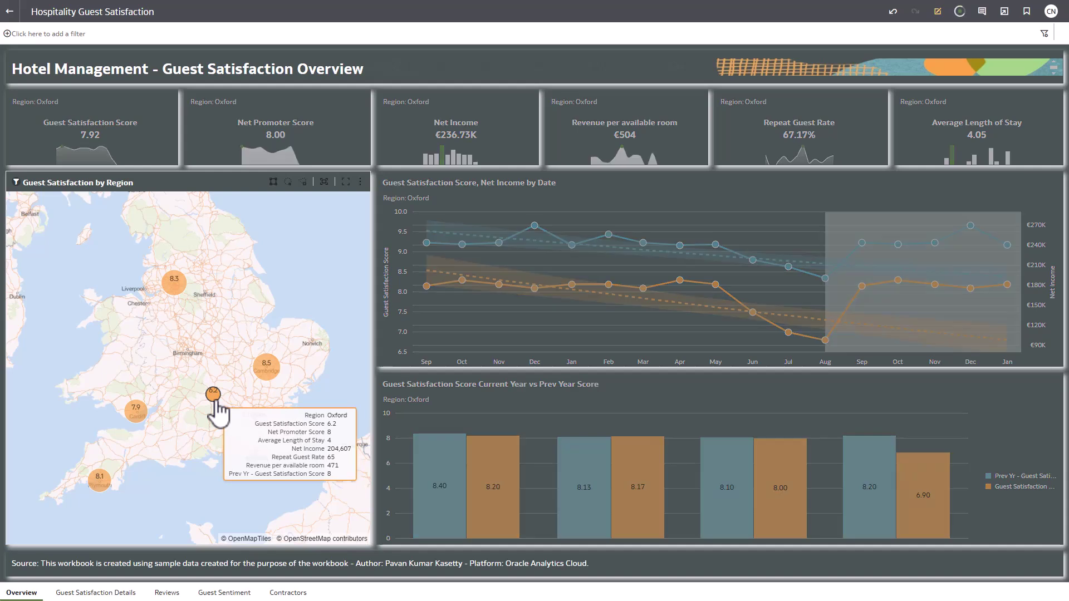
pyautogui.click(213, 398)
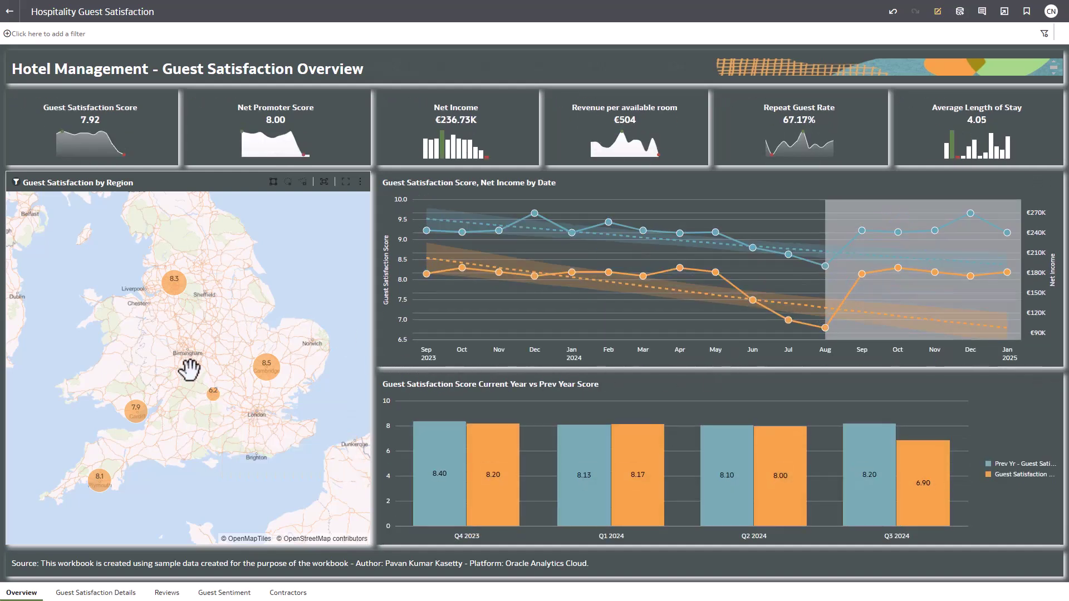
pyautogui.click(214, 399)
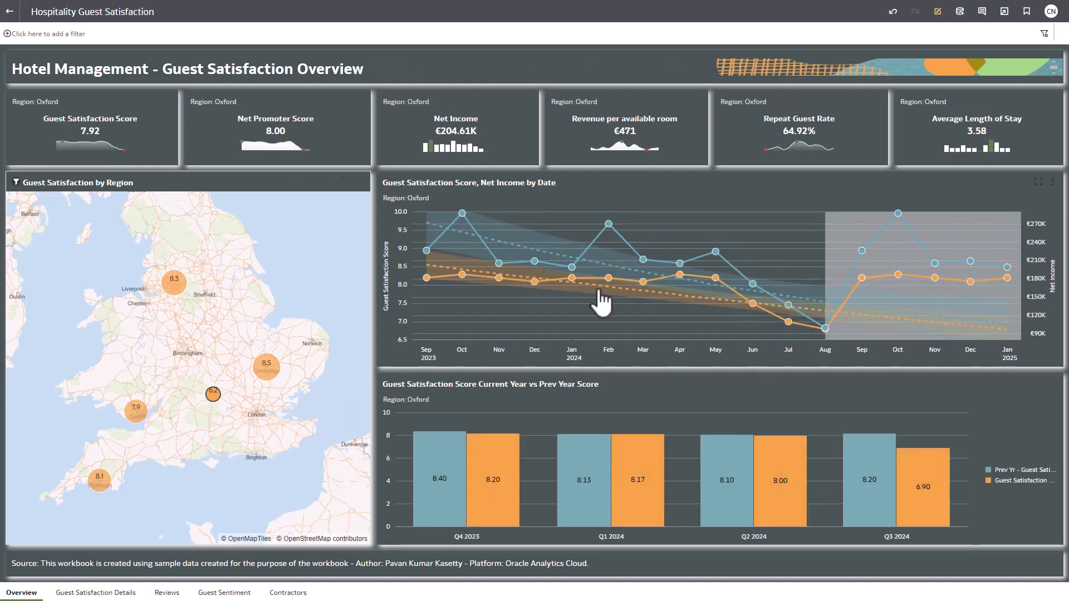
pyautogui.click(1039, 184)
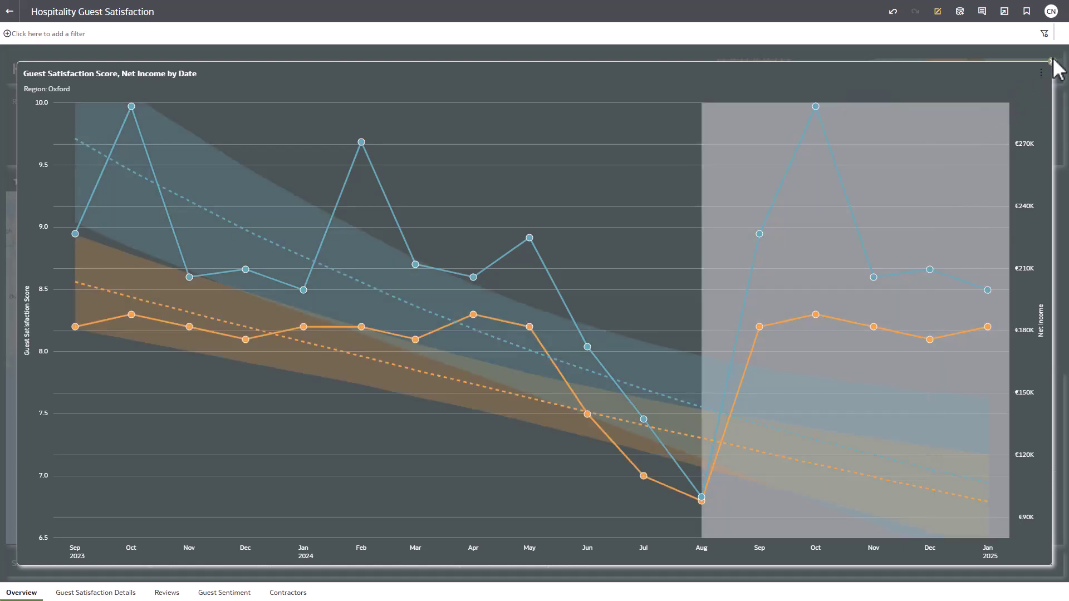
pyautogui.click(1051, 61)
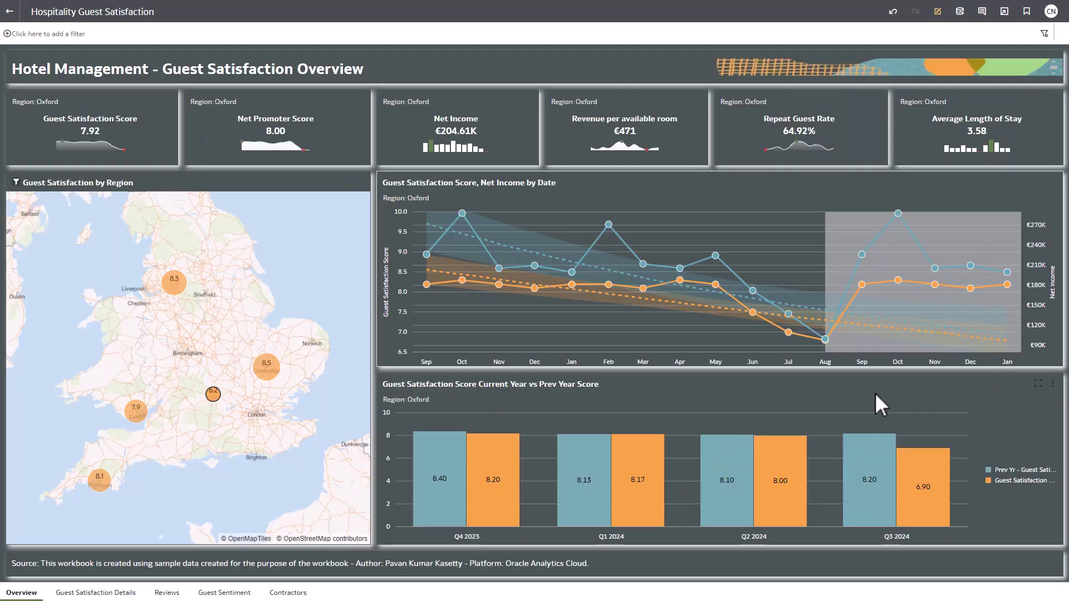
# Drill from the Oxford region to the Guest Satisfaction Details page and filter it by Hotel 3
pyautogui.rightClick(214, 395)
pyautogui.click(258, 471)
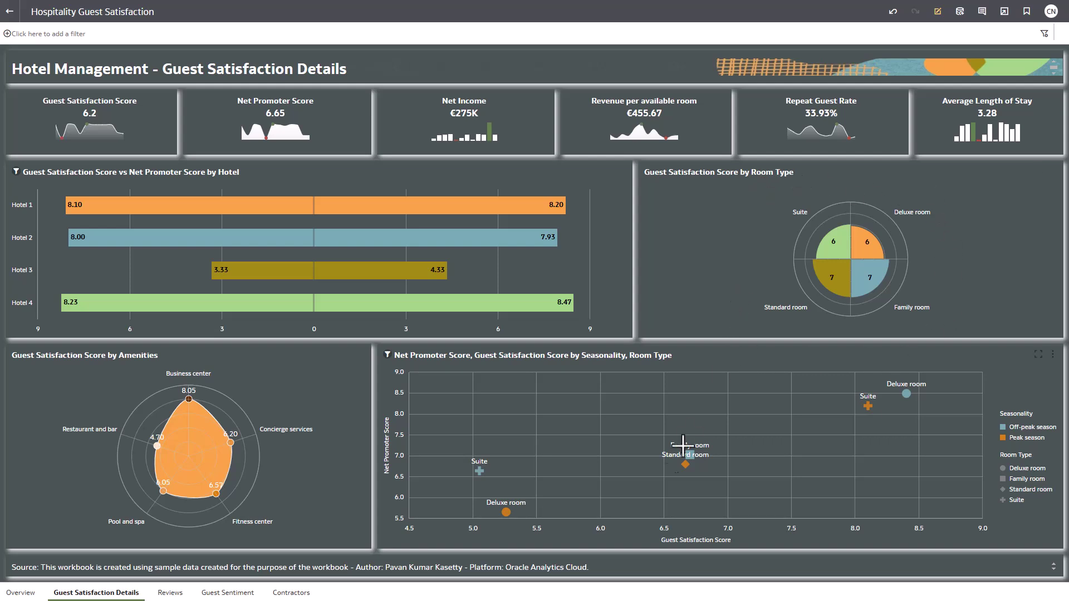
pyautogui.click(23, 271)
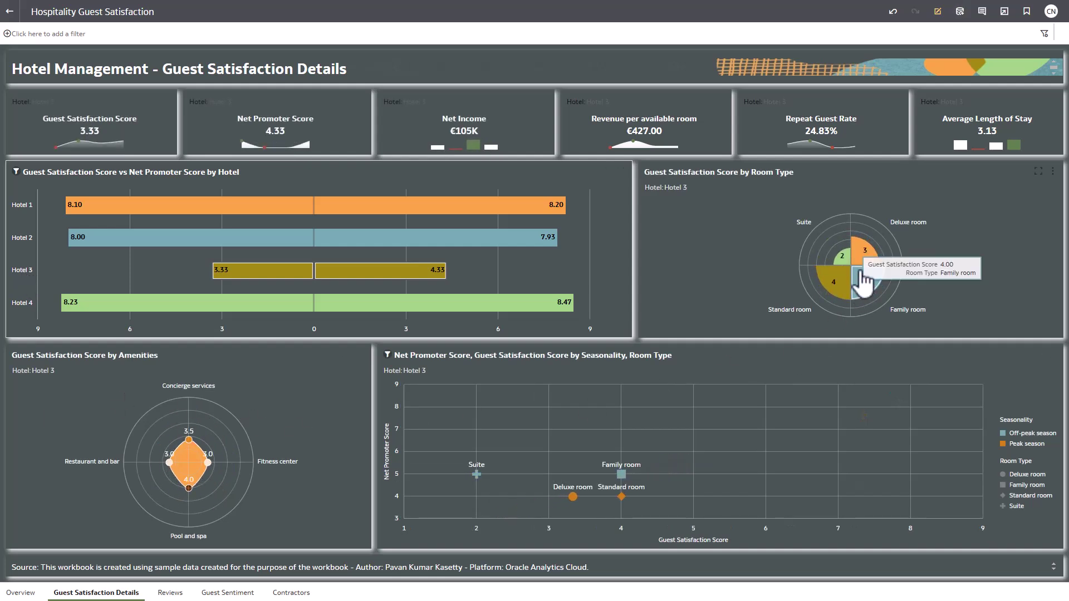
# Filter the details page by the off-peak season Suite and examine its amenities score
pyautogui.moveTo(476, 474)
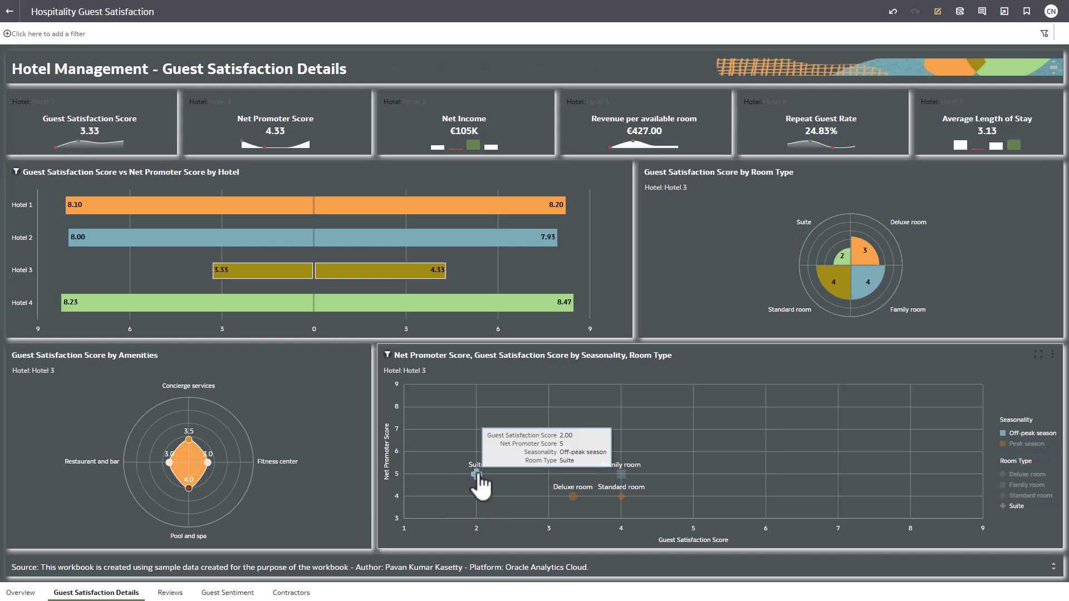
pyautogui.click(476, 474)
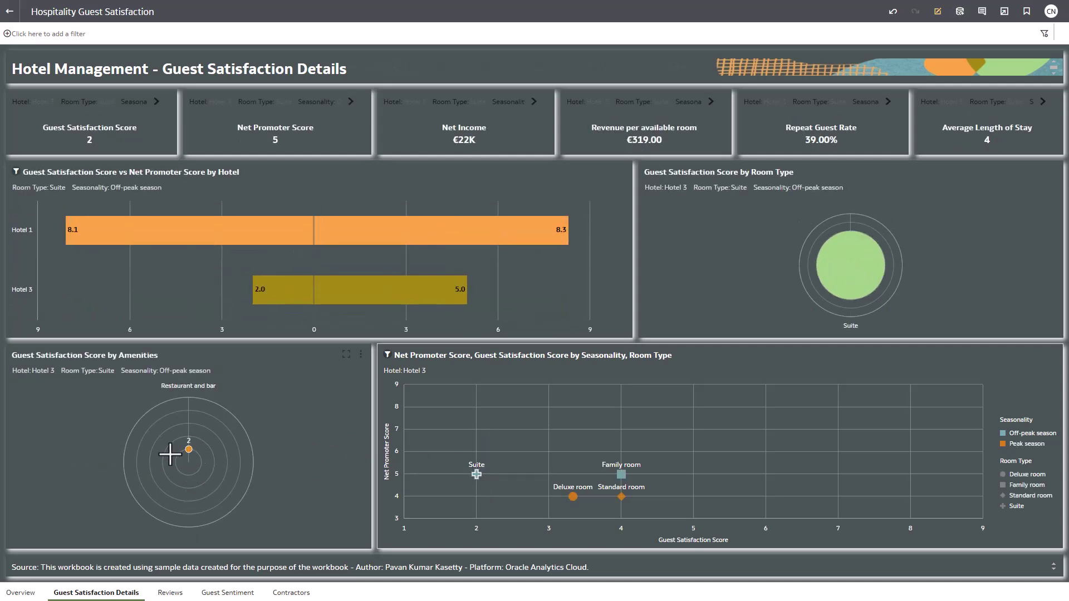
pyautogui.moveTo(191, 453)
# On the Reviews page, filter the reviews to all those matching "comfort"
pyautogui.click(170, 593)
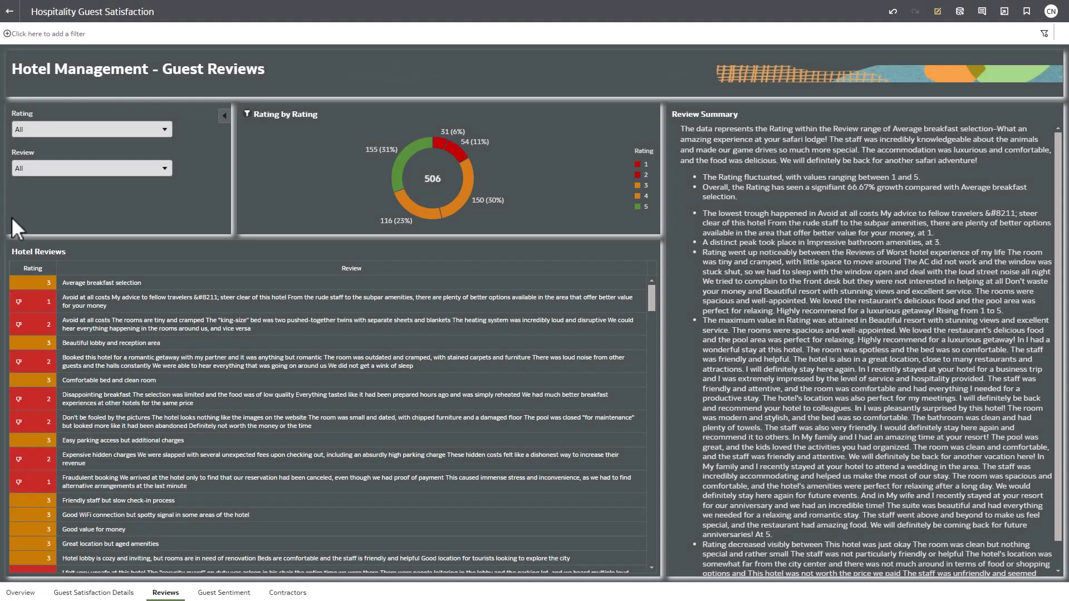
pyautogui.click(123, 168)
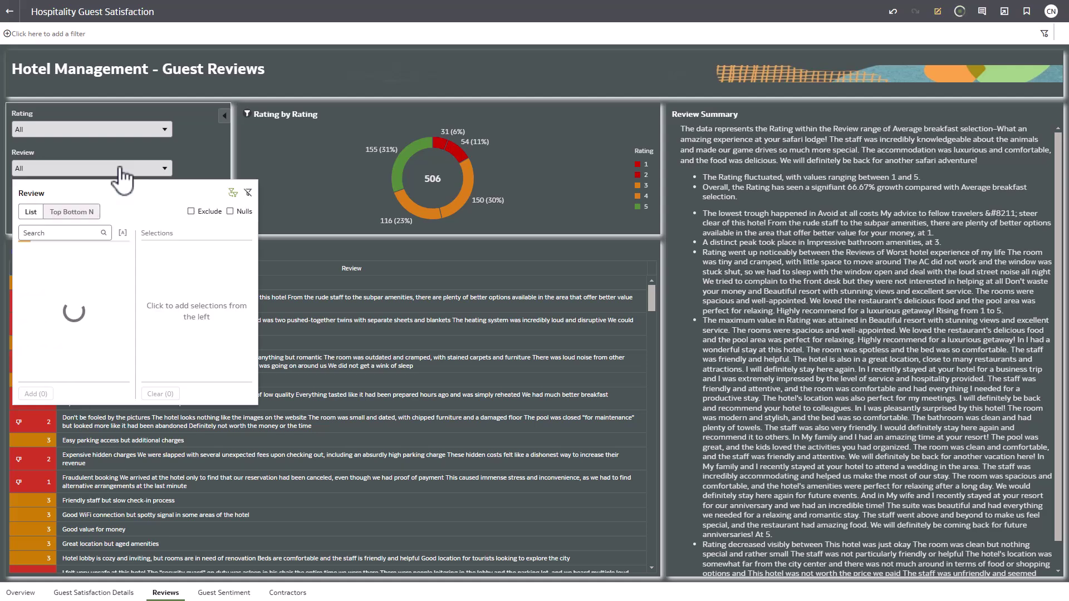
pyautogui.write('comfort')
pyautogui.press('Return')
# Replace the Review filter's selections with all reviews matching "pool"
pyautogui.moveTo(65, 233); pyautogui.dragTo(14, 235)
pyautogui.write('pool')
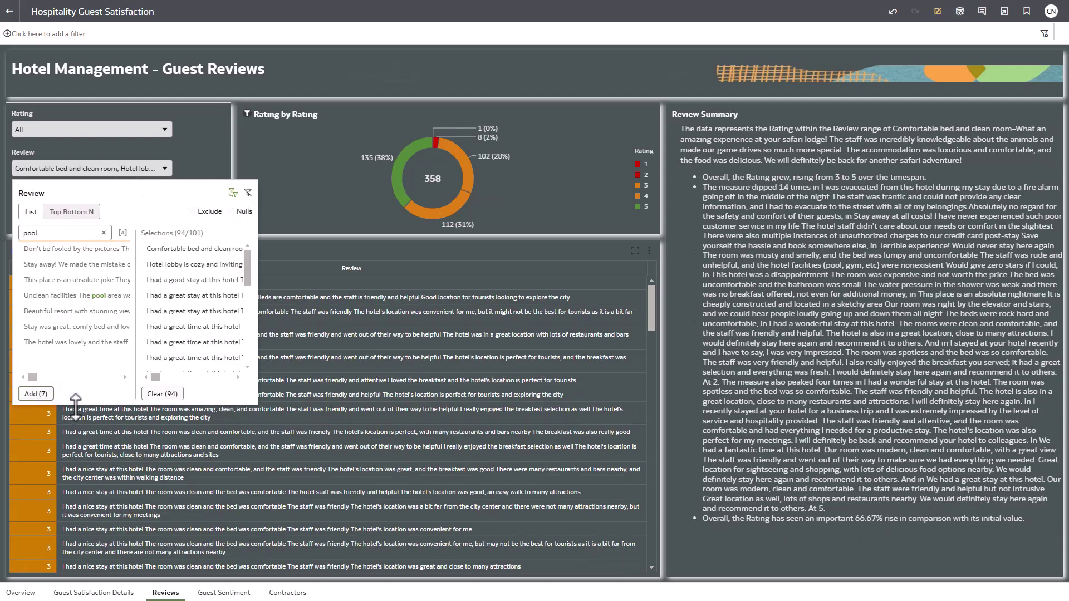
pyautogui.click(162, 393)
pyautogui.click(38, 394)
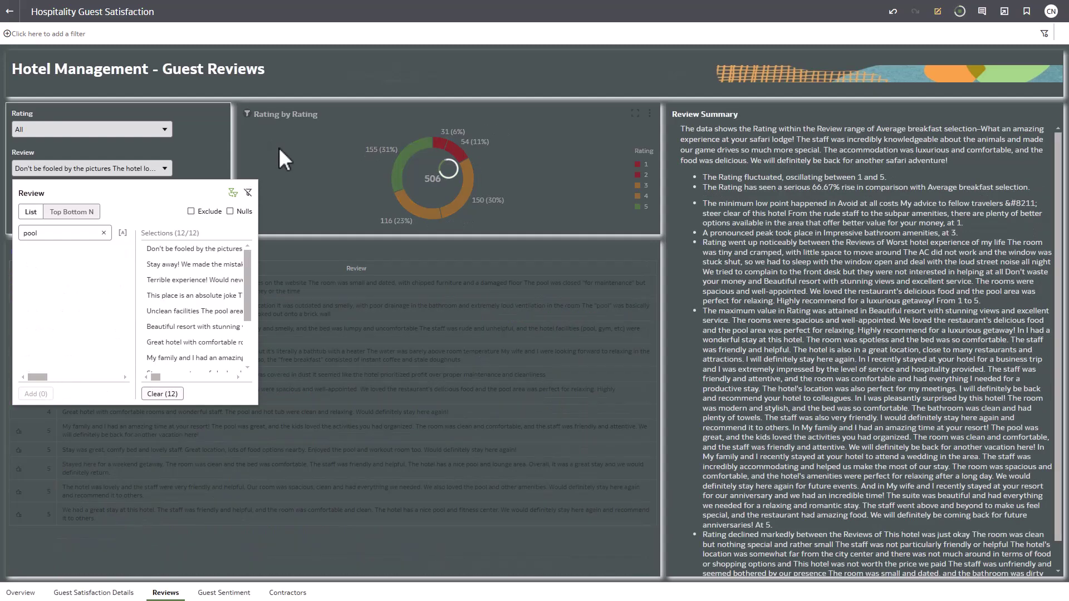
pyautogui.click(278, 152)
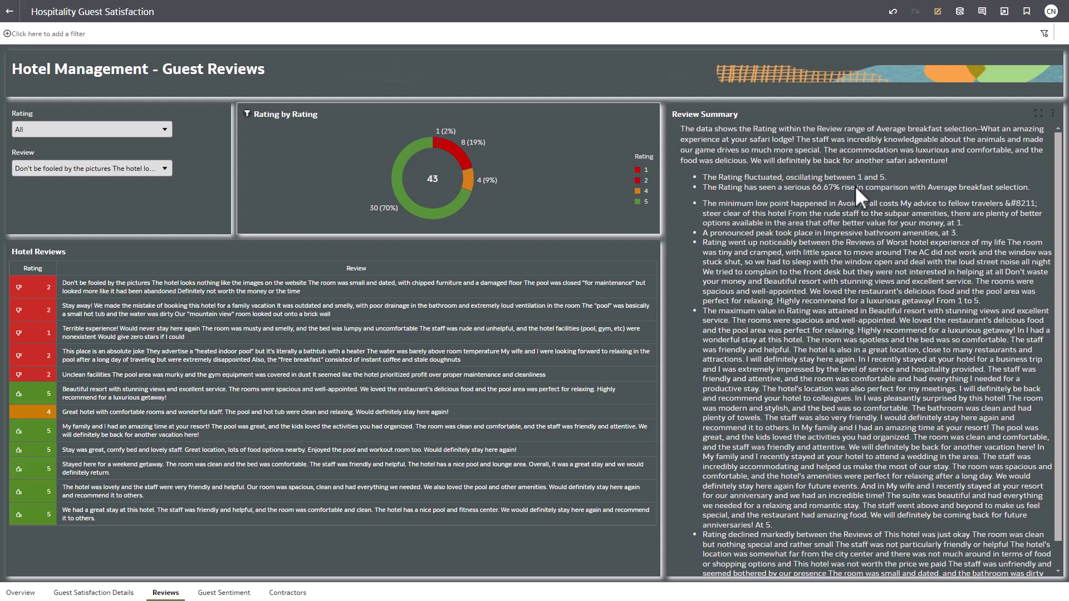
# Show the Guest Sentiment page and filter its charts by the DIRTY text token
pyautogui.click(225, 592)
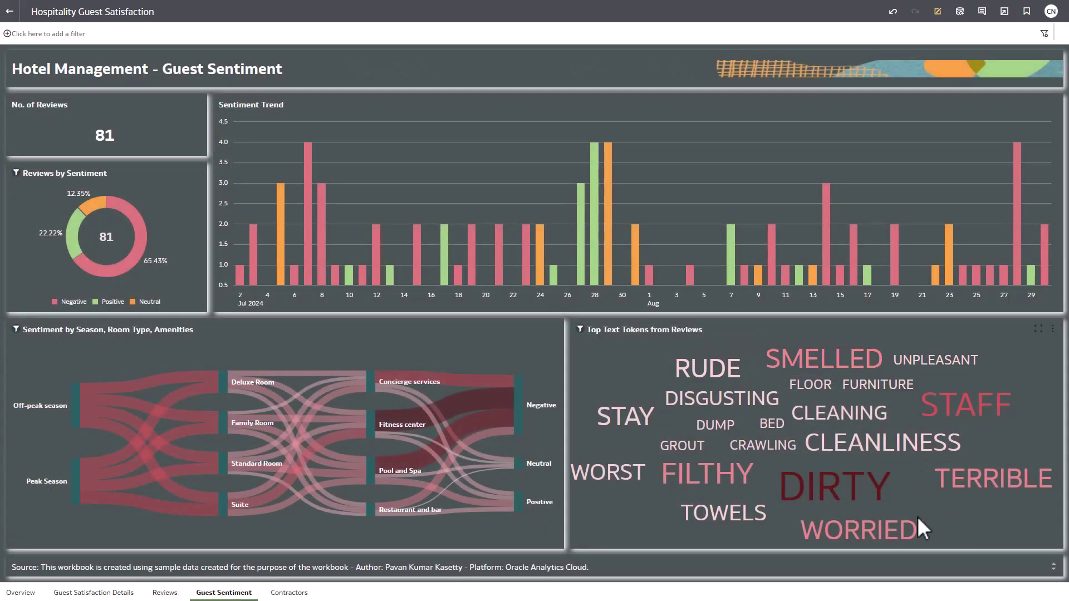
pyautogui.click(807, 489)
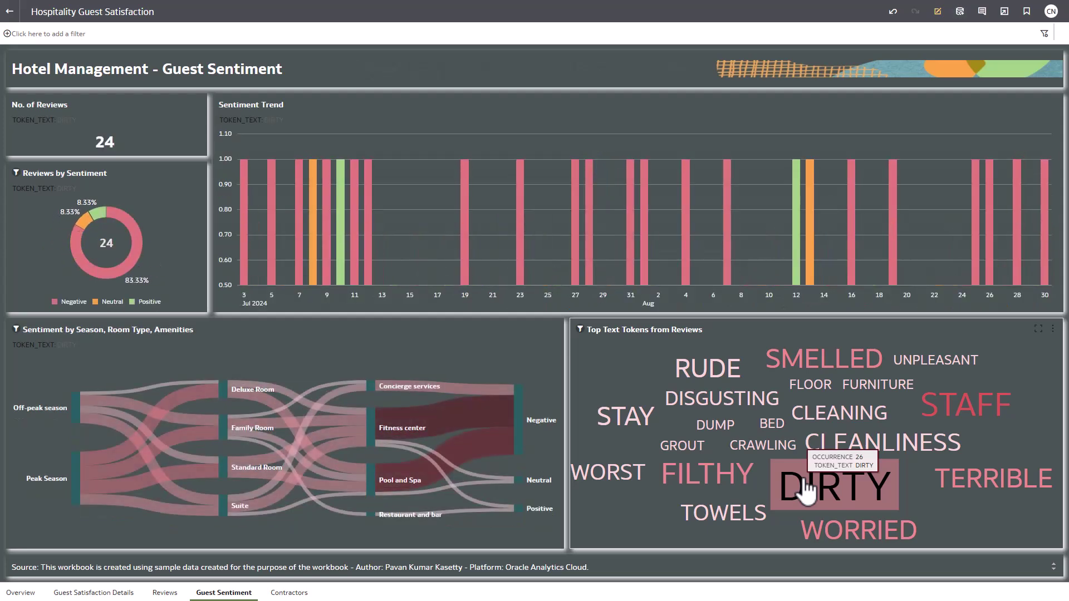
# Create a new data flow with the Hotel Reviews dataset as its source
pyautogui.click(578, 360)
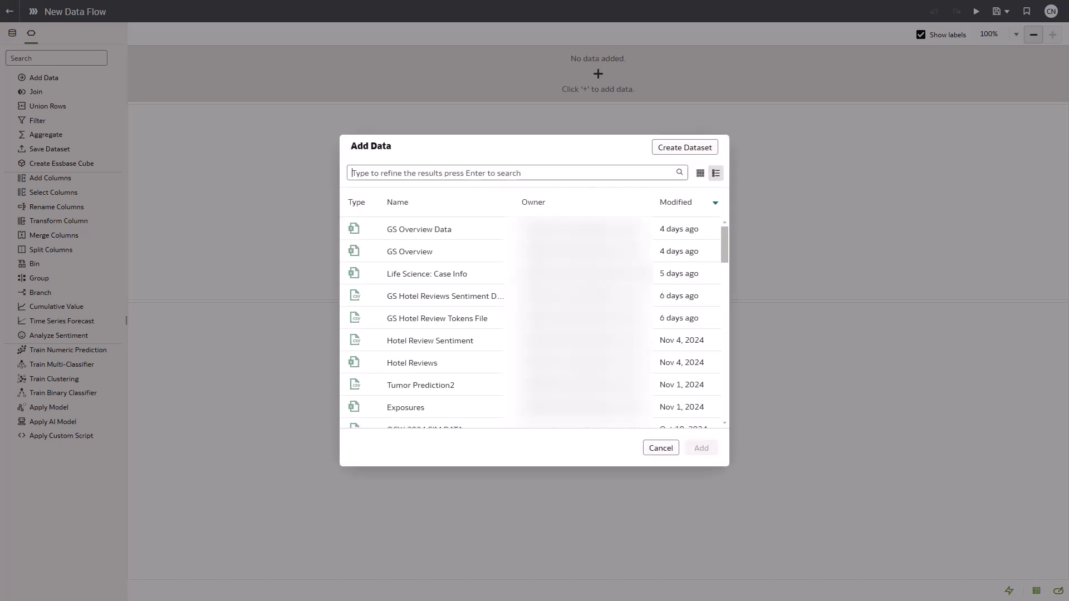
pyautogui.click(445, 364)
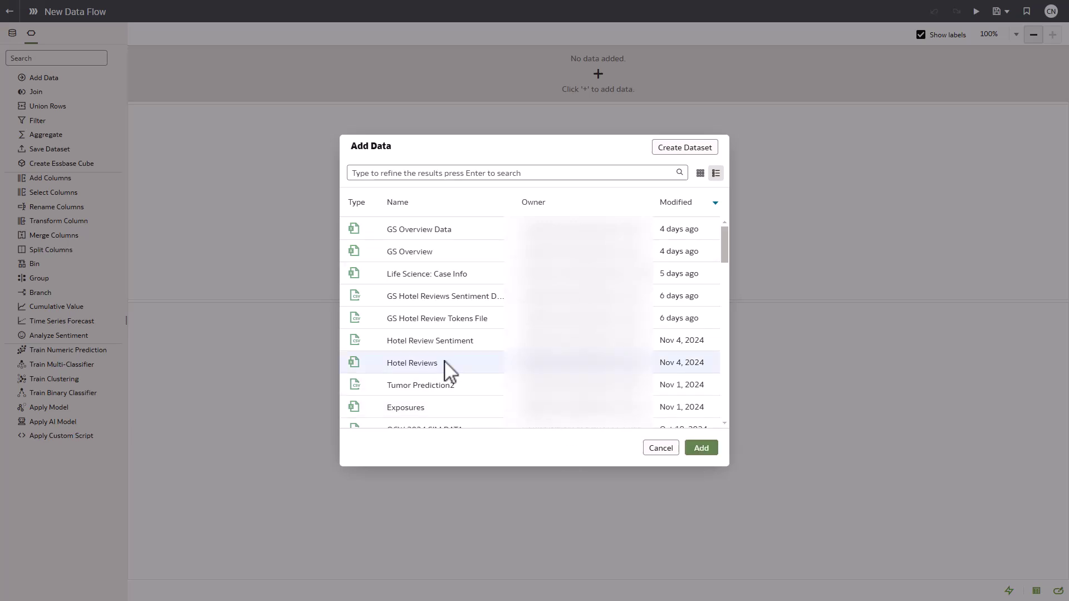
pyautogui.click(704, 448)
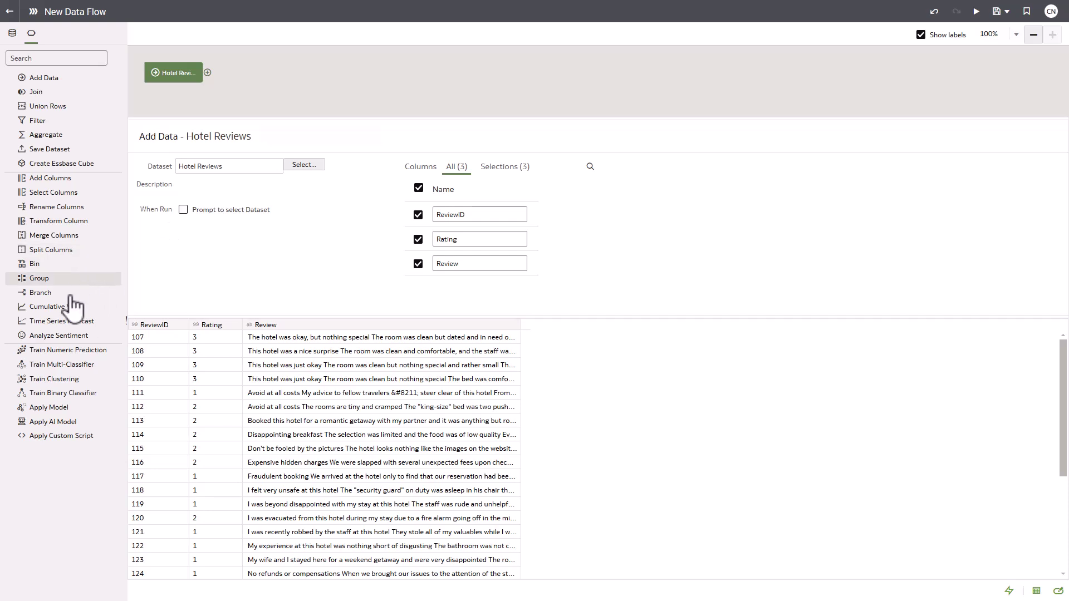
# Add an Analyze Sentiment step after the Hotel Reviews data, with Review as the text to analyze
pyautogui.click(207, 73)
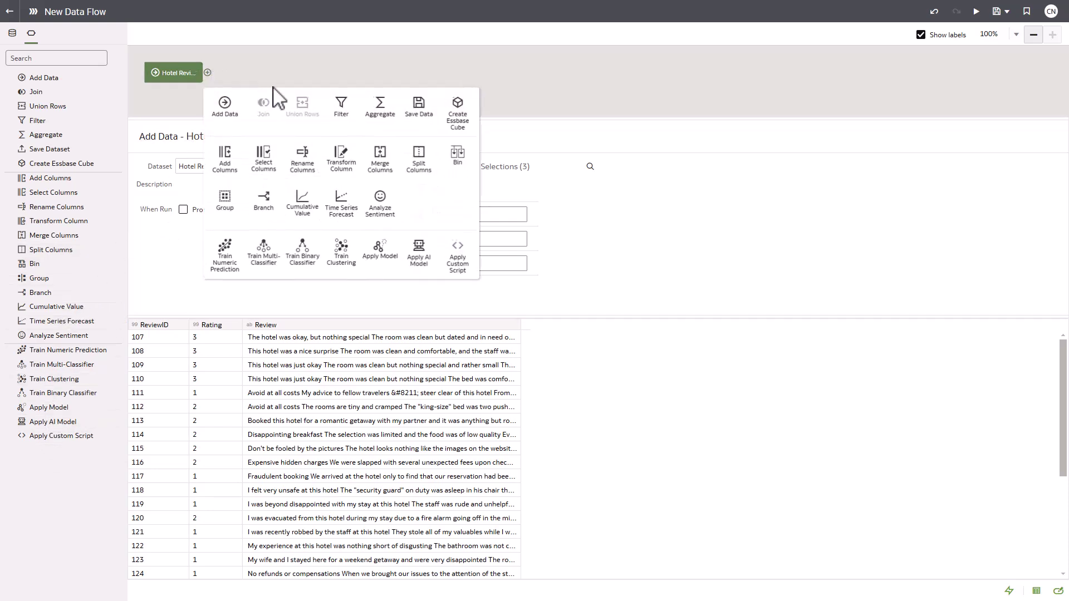
pyautogui.click(381, 204)
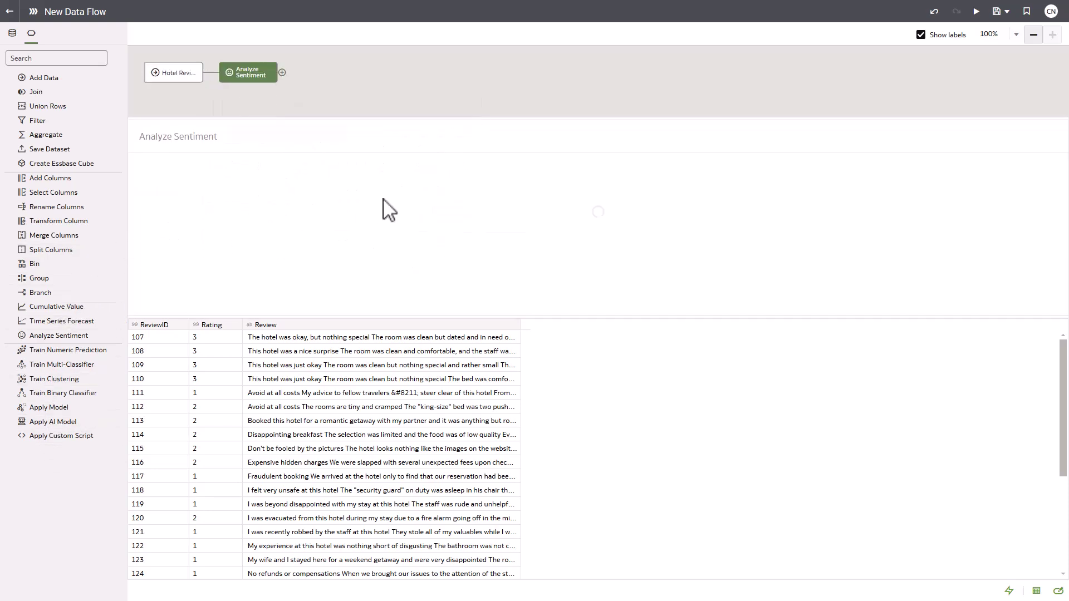
pyautogui.click(310, 255)
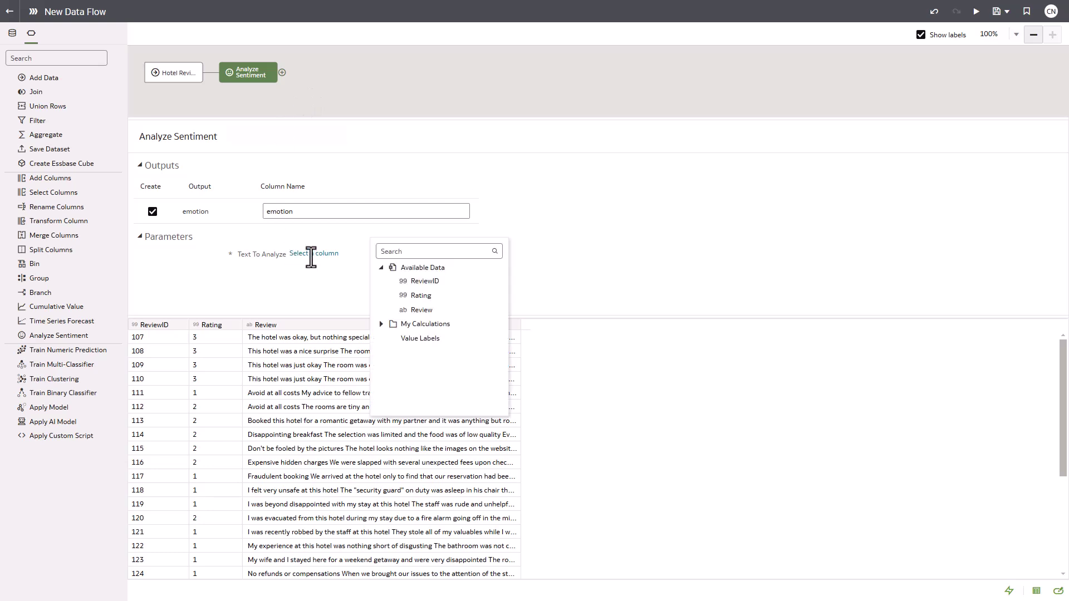
pyautogui.click(433, 310)
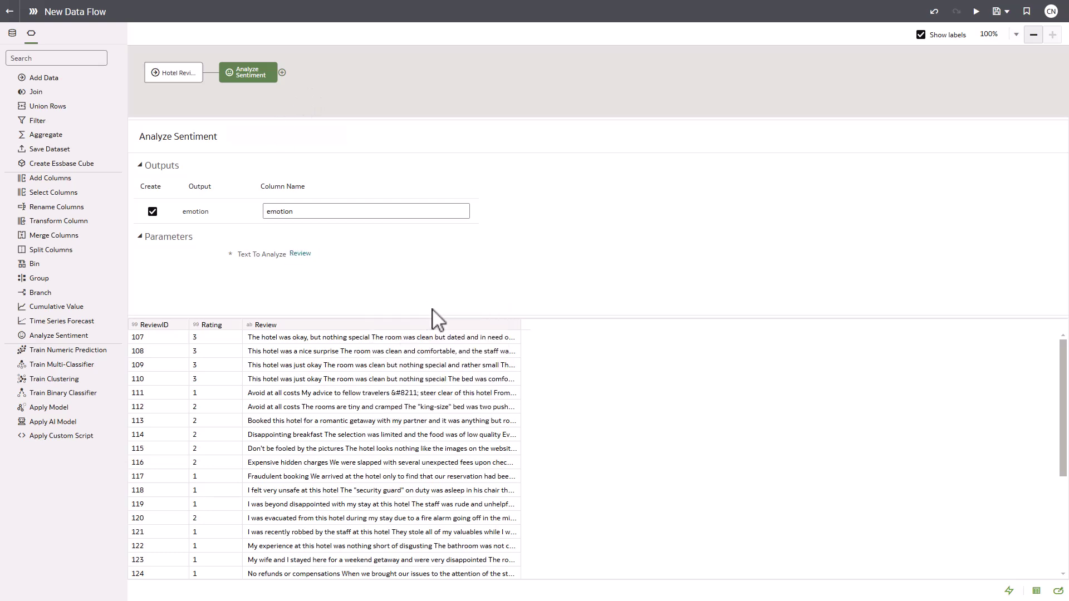
# Add a Save Data step after the sentiment analysis and begin naming its output dataset
pyautogui.click(282, 72)
pyautogui.click(492, 121)
pyautogui.write('S')
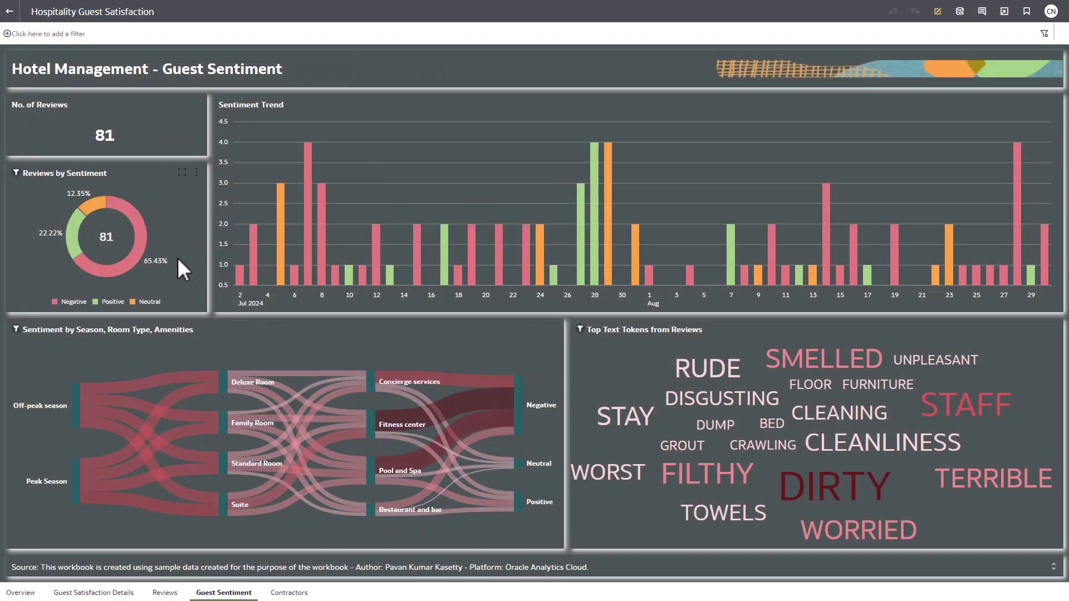
# Filter the Guest Sentiment page by Negative reviews and select the Fitness center to Negative flow
pyautogui.click(144, 239)
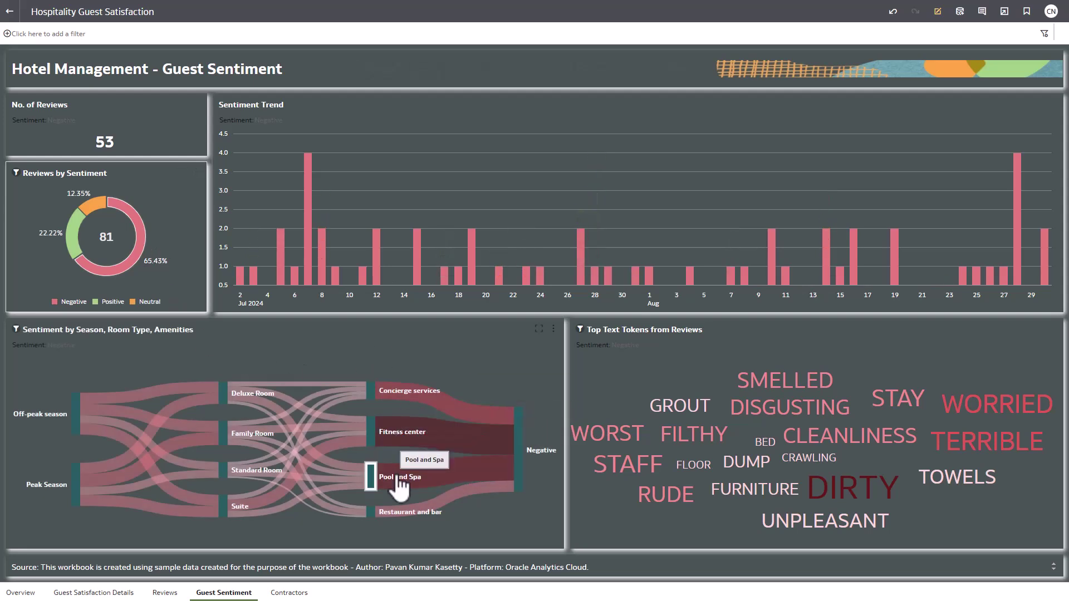
pyautogui.moveTo(431, 490)
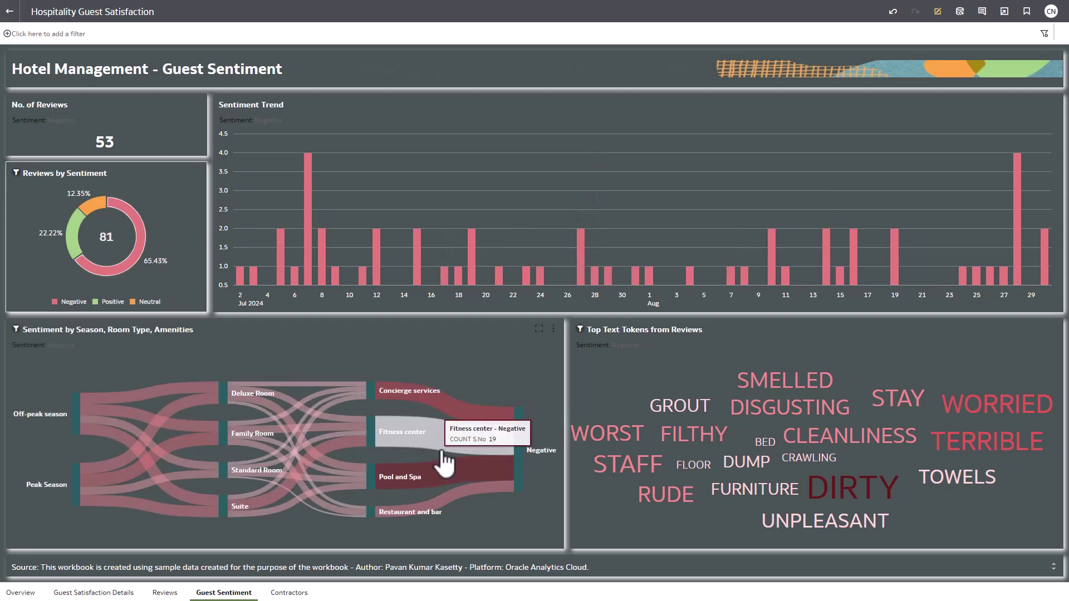
pyautogui.click(444, 447)
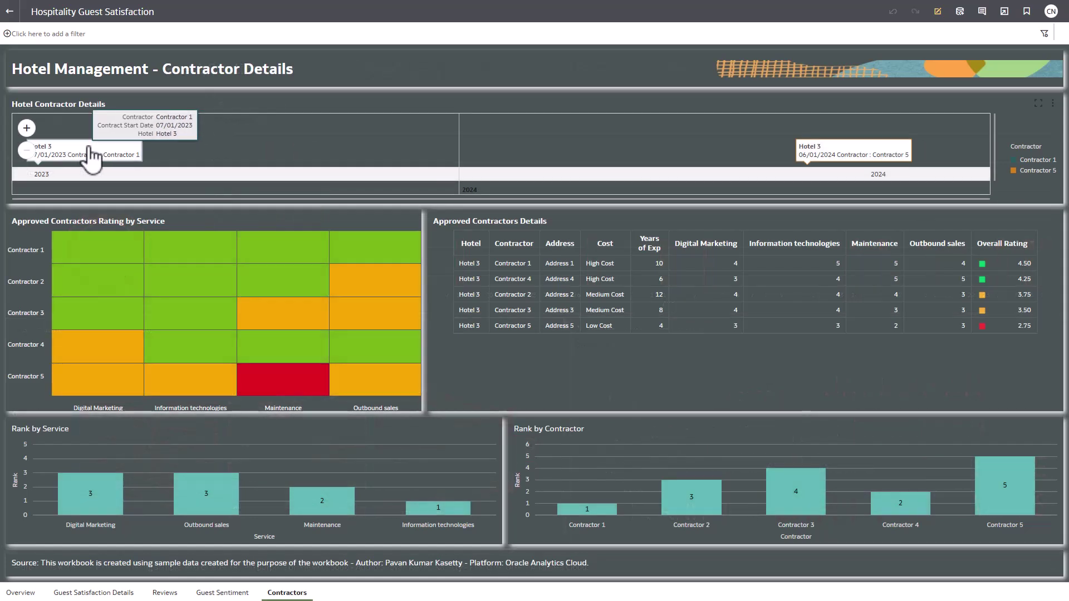
# On the Contractors page, examine the Hotel 3 contract timeline and Contractor 5's Maintenance rating in the heat map
pyautogui.moveTo(824, 158)
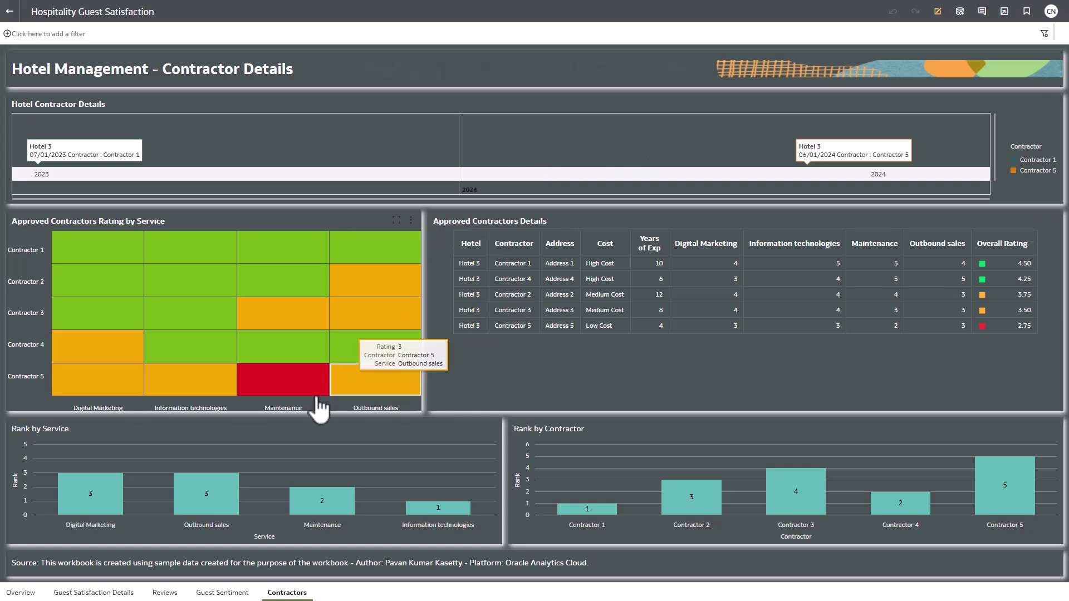
pyautogui.click(306, 384)
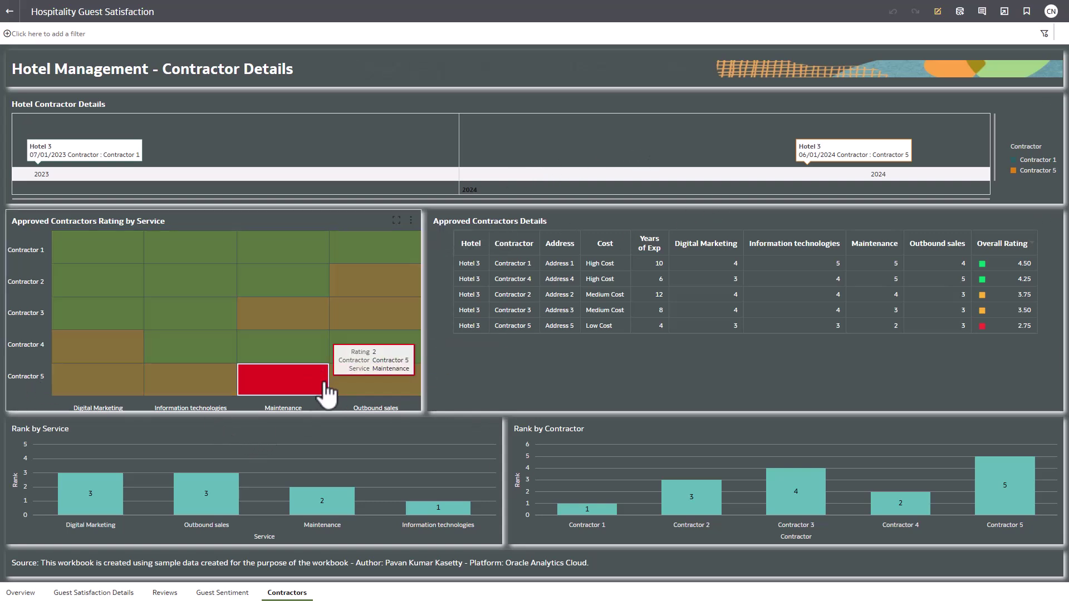